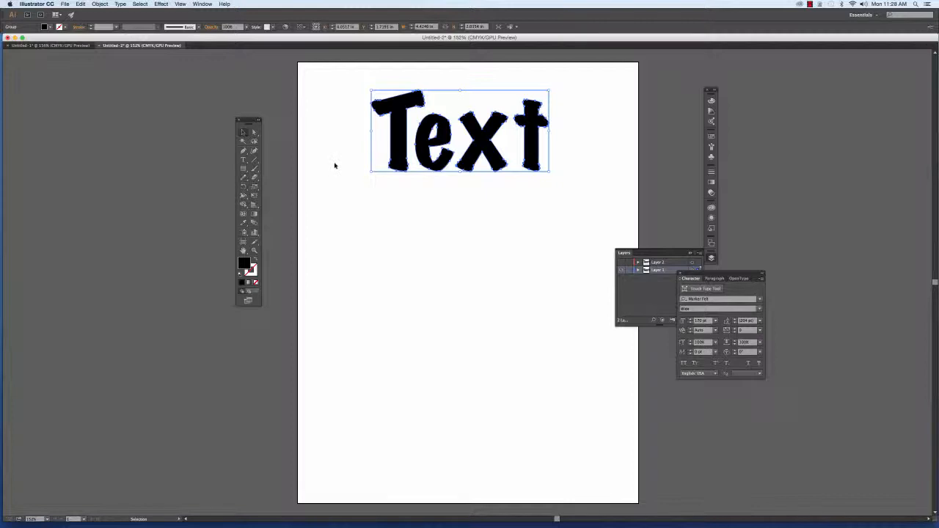
- Ungroup the outlined word "Text" and select each of its letters individually
click(335, 164)
click(405, 155)
click(412, 170)
click(430, 157)
click(100, 4)
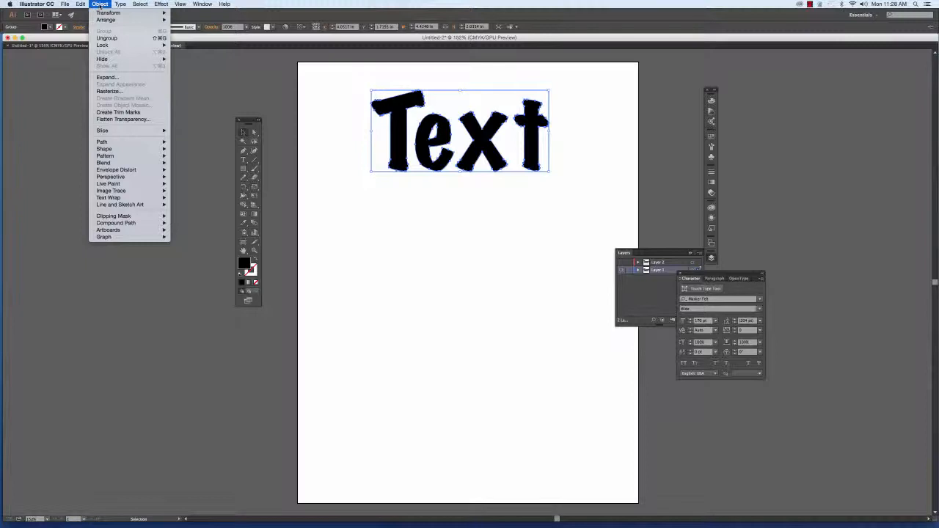
click(103, 38)
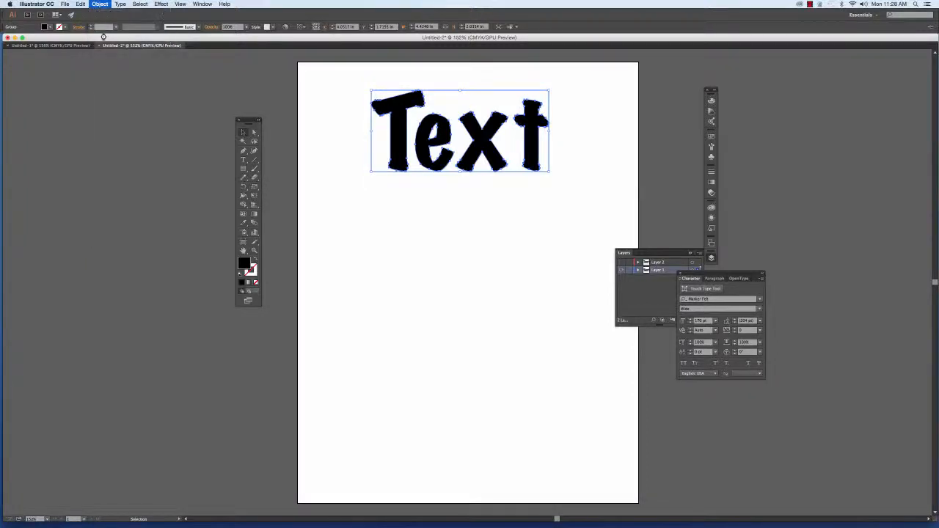
click(322, 112)
click(411, 132)
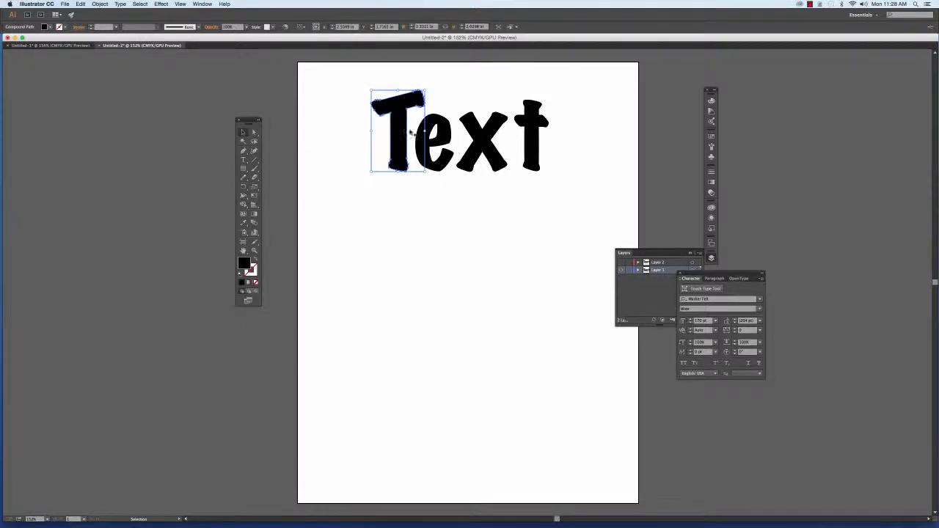
click(434, 141)
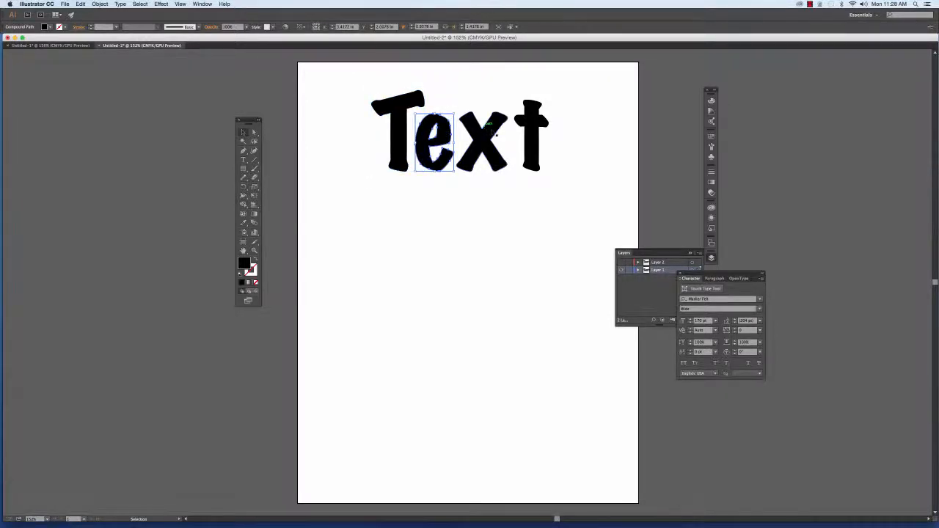
click(484, 135)
click(532, 132)
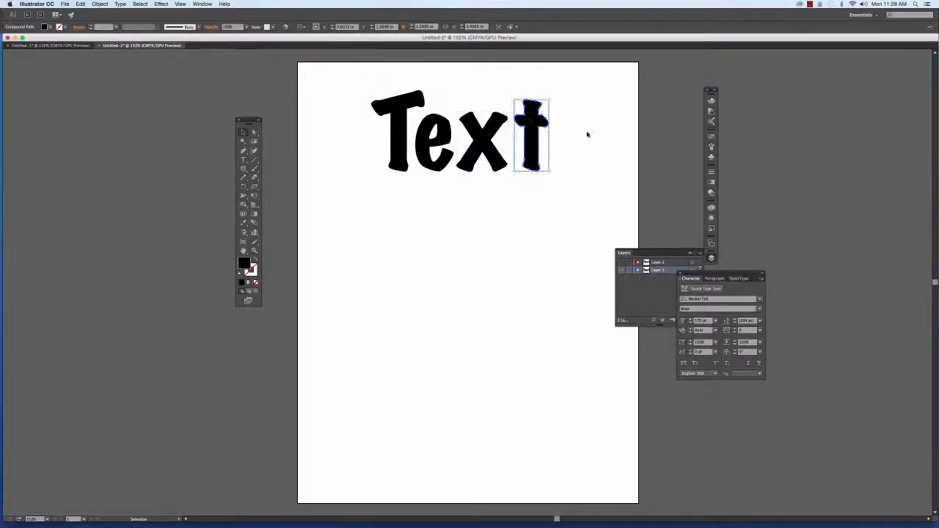
click(588, 134)
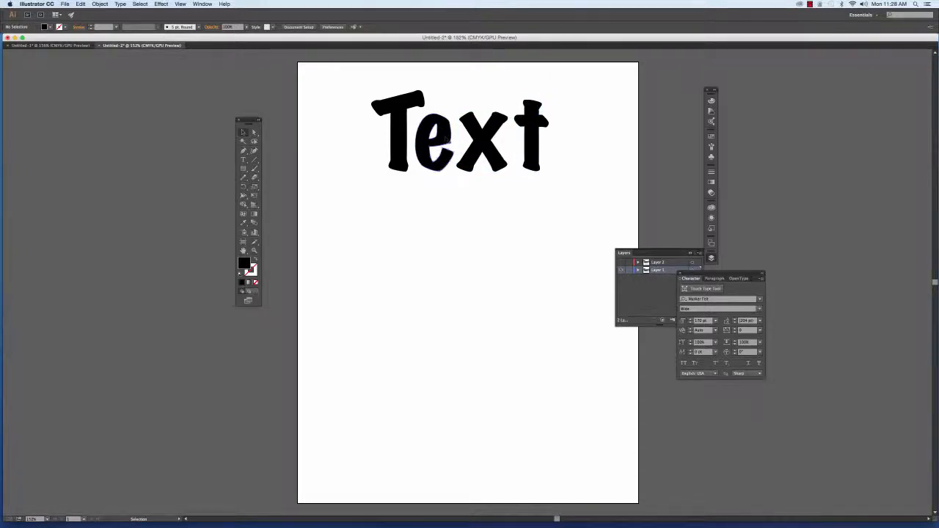
- Move the letters e, x and t toward the T to tighten the spacing of the word
drag(446, 138, 514, 135)
click(467, 186)
click(512, 166)
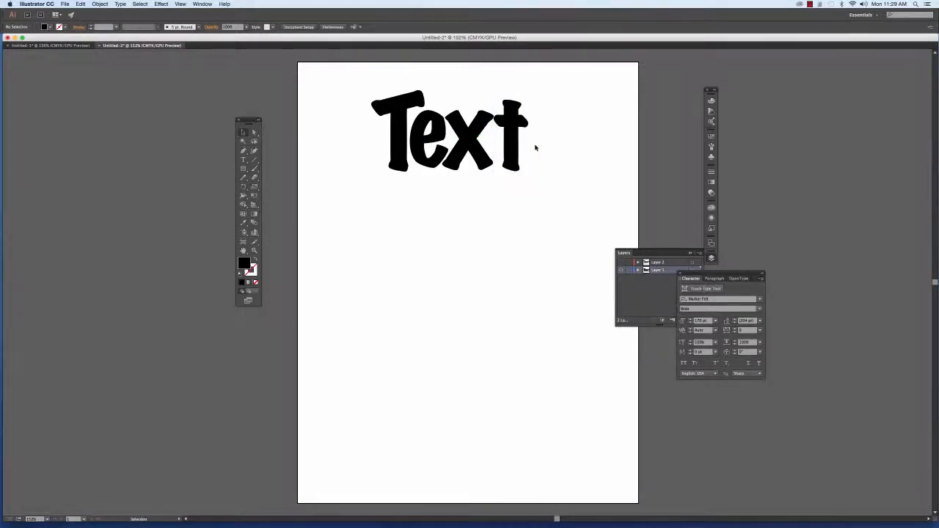
- Select all four letters and start an Arc warp effect on them with the preview turned on
click(519, 144)
click(405, 133)
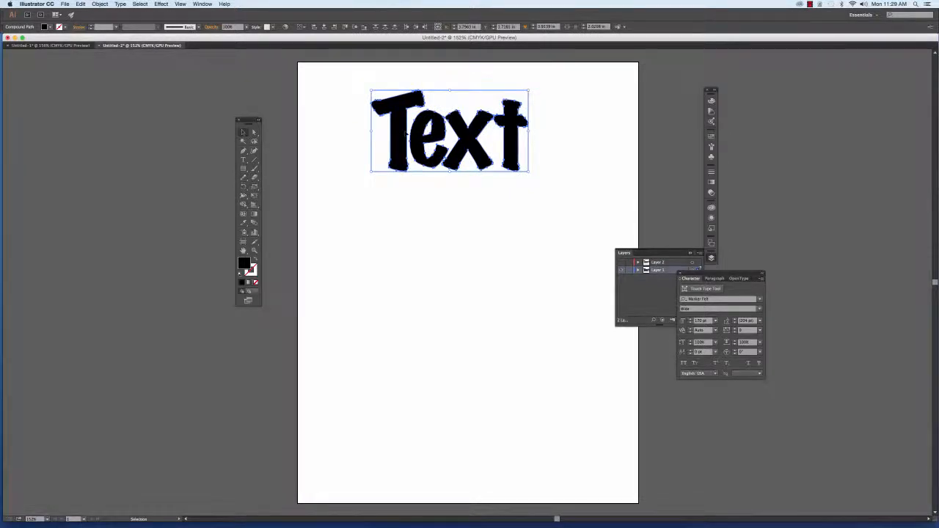
click(161, 4)
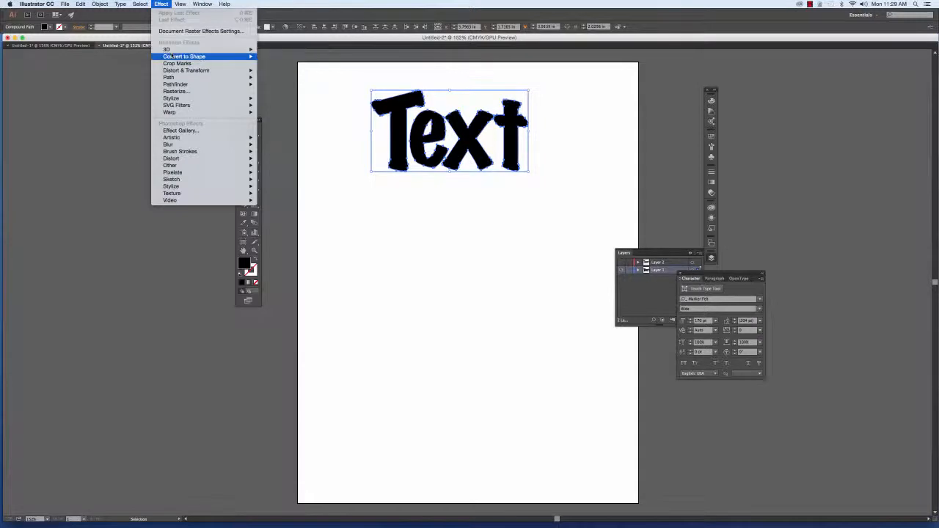
mouse_move(168, 56)
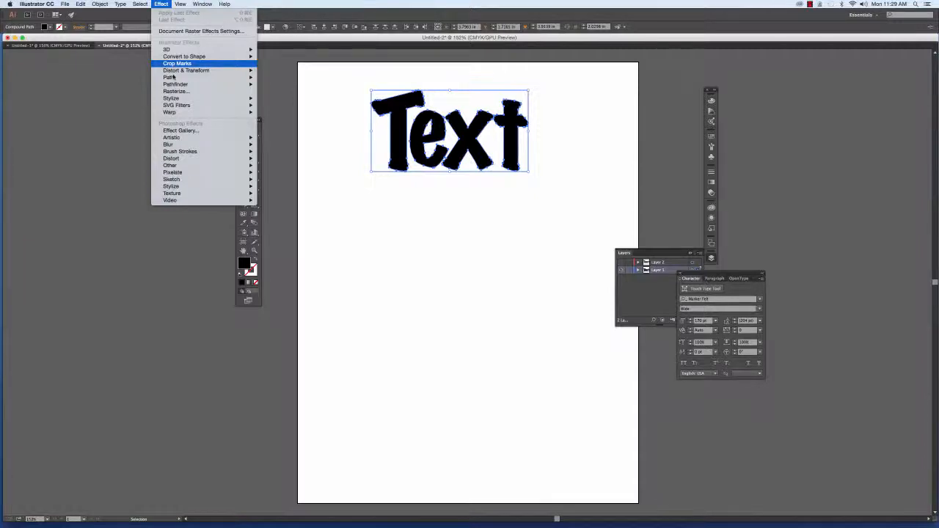
mouse_move(173, 78)
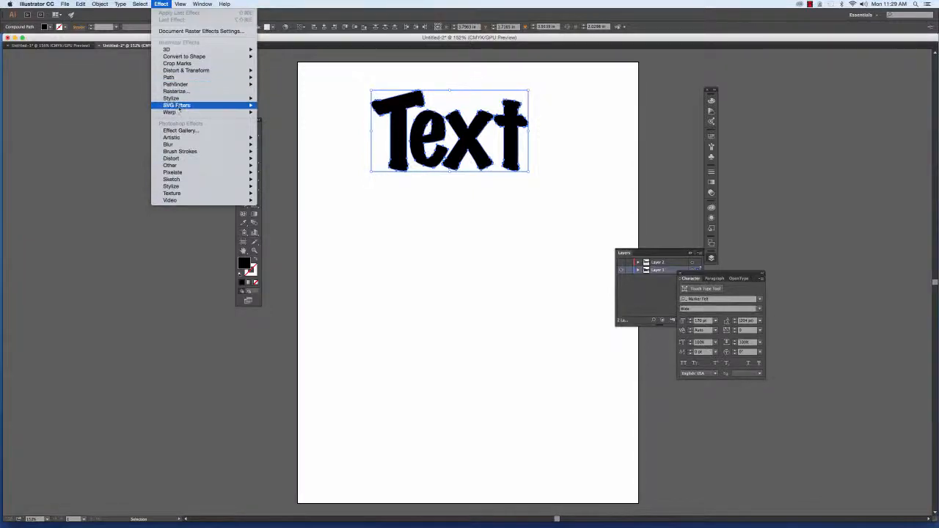
mouse_move(188, 97)
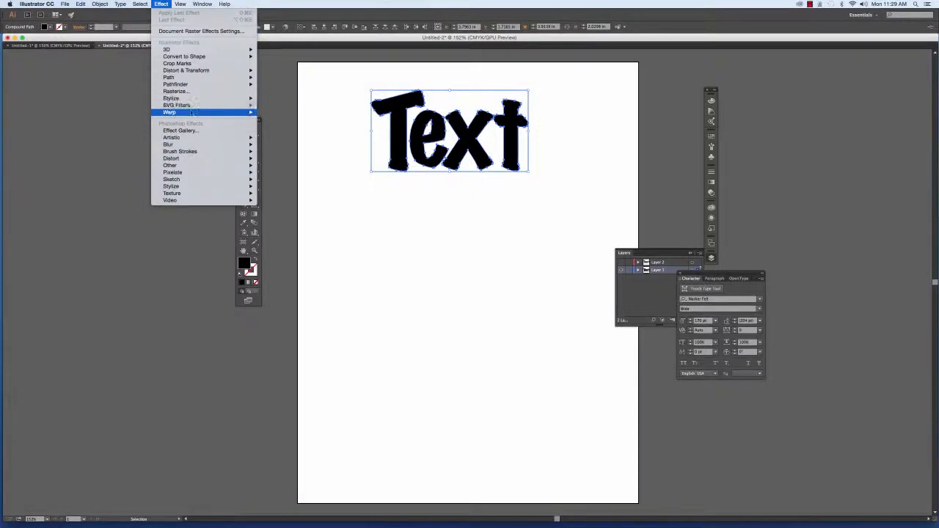
mouse_move(180, 114)
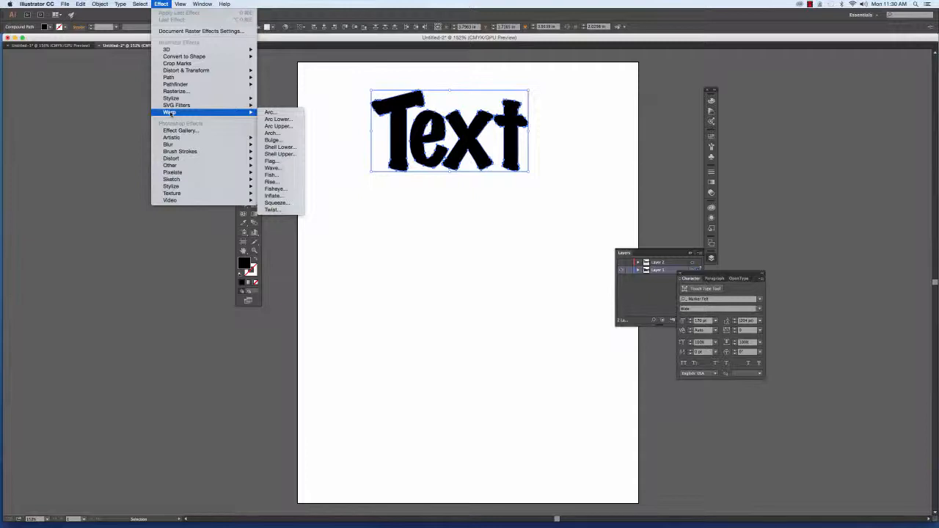
click(274, 113)
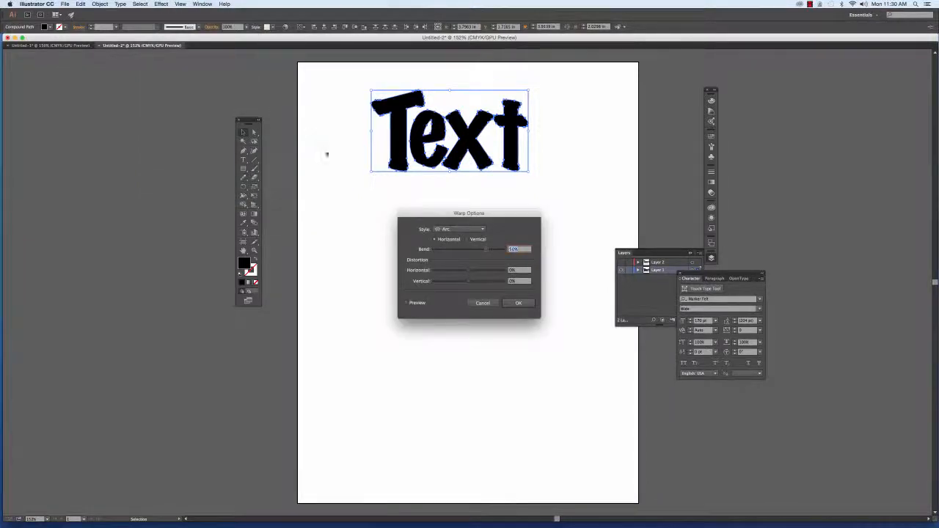
drag(465, 220, 407, 213)
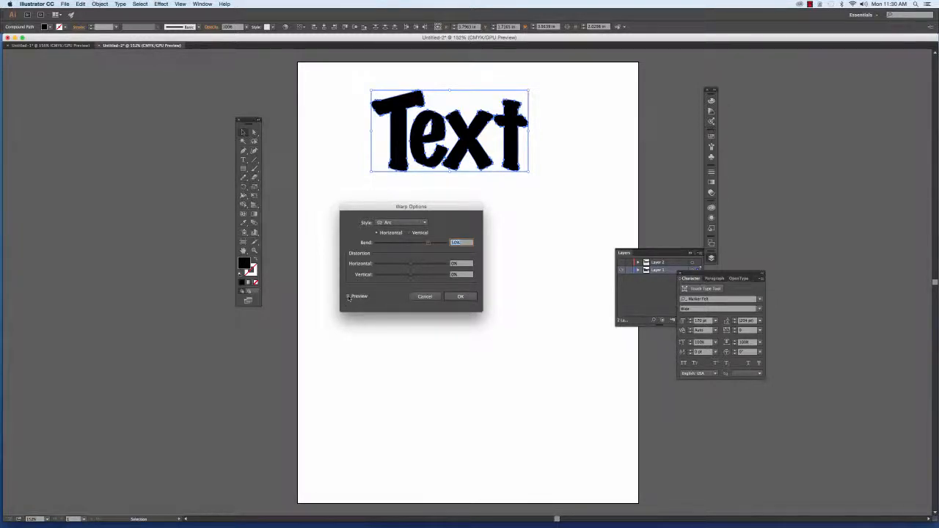
click(349, 296)
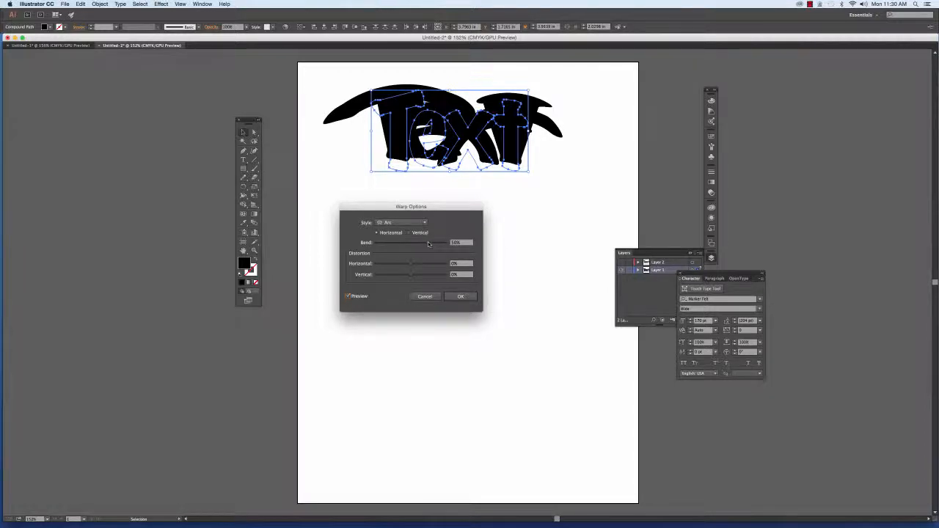
- Set the Arc warp's bend to 22% and compare the letters with the preview off and on
drag(429, 243, 418, 244)
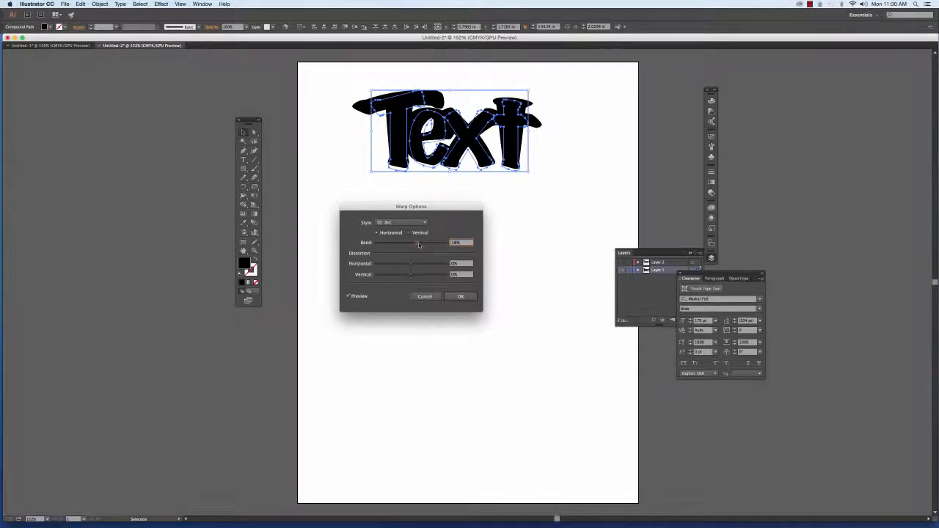
drag(418, 244, 420, 245)
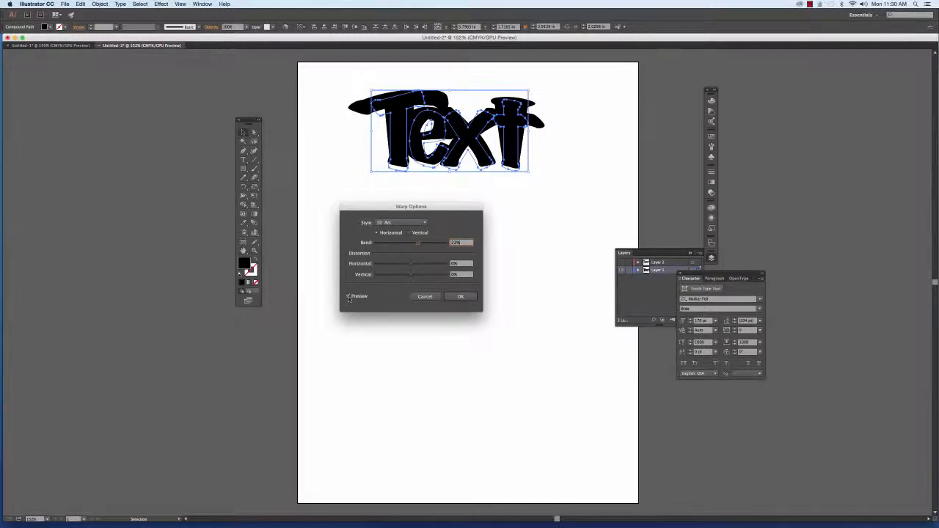
click(349, 297)
click(348, 296)
- Try the Flag warp style on the letters with a 50% bend
click(394, 224)
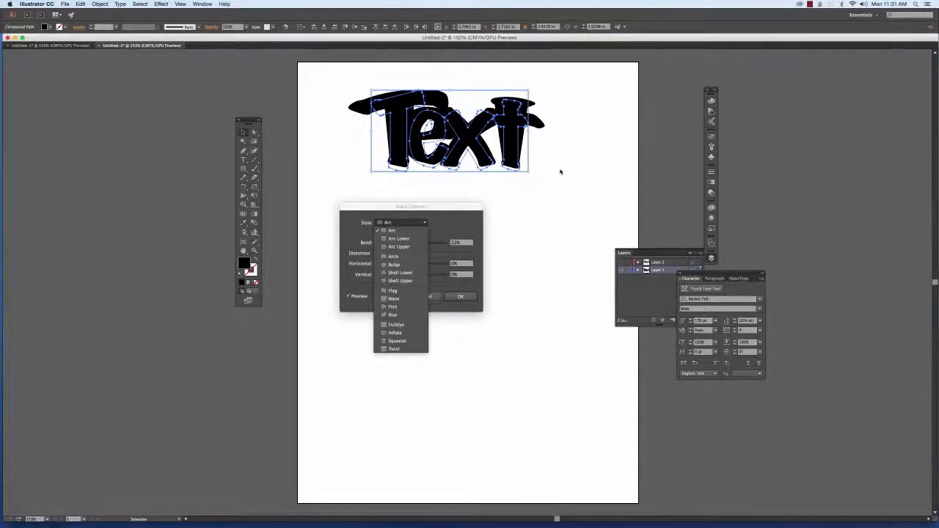
click(392, 290)
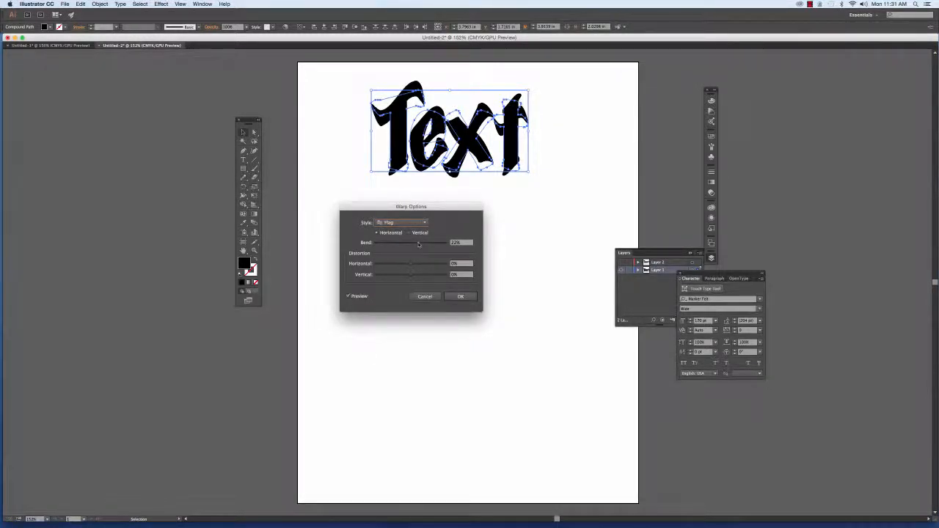
drag(418, 245, 428, 245)
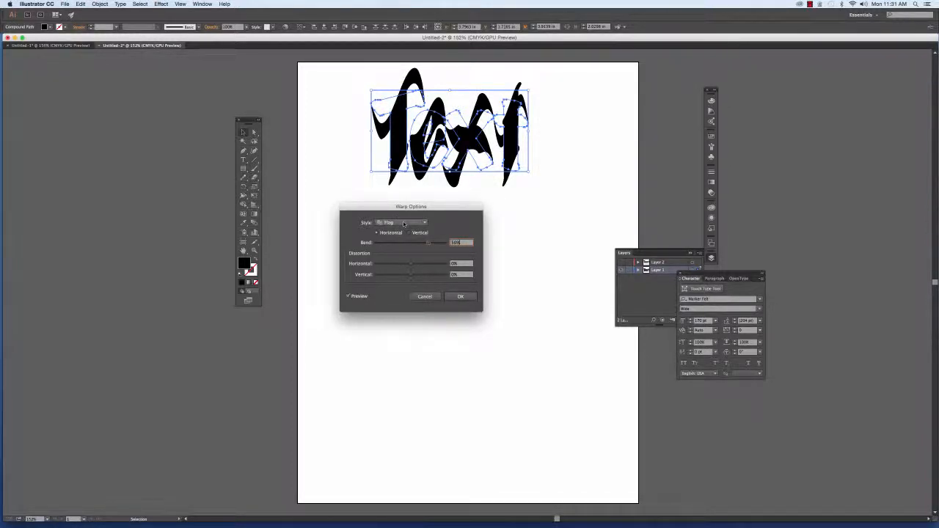
- Try the Rise warp style with an 18% bend, keeping the warp options clear of the artwork
click(403, 224)
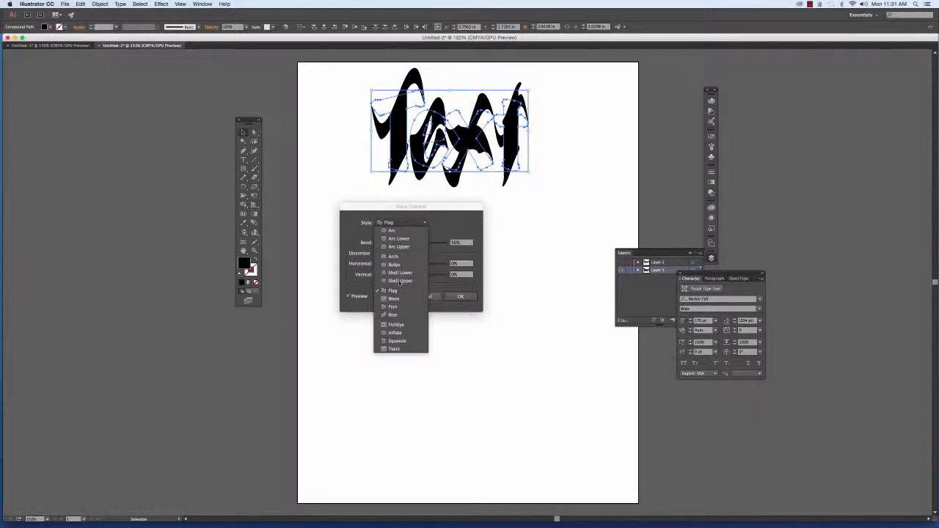
click(397, 315)
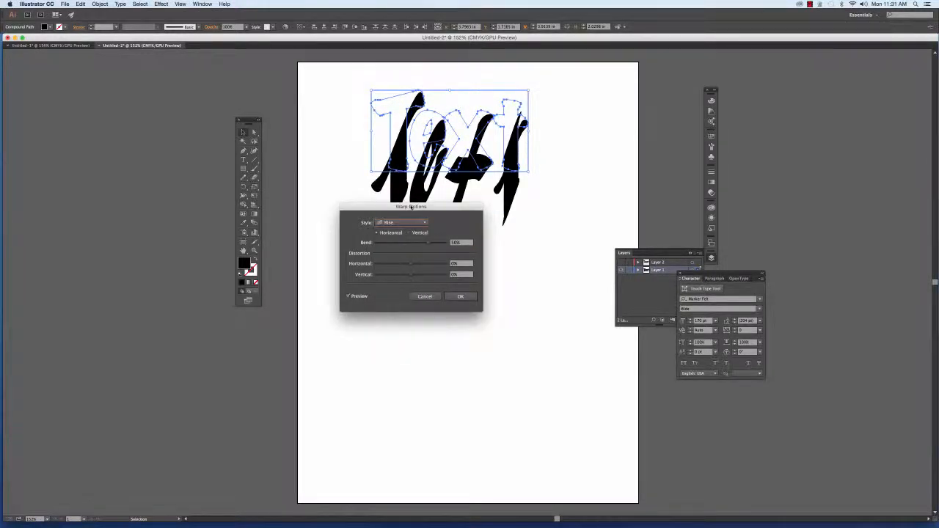
drag(411, 208, 456, 278)
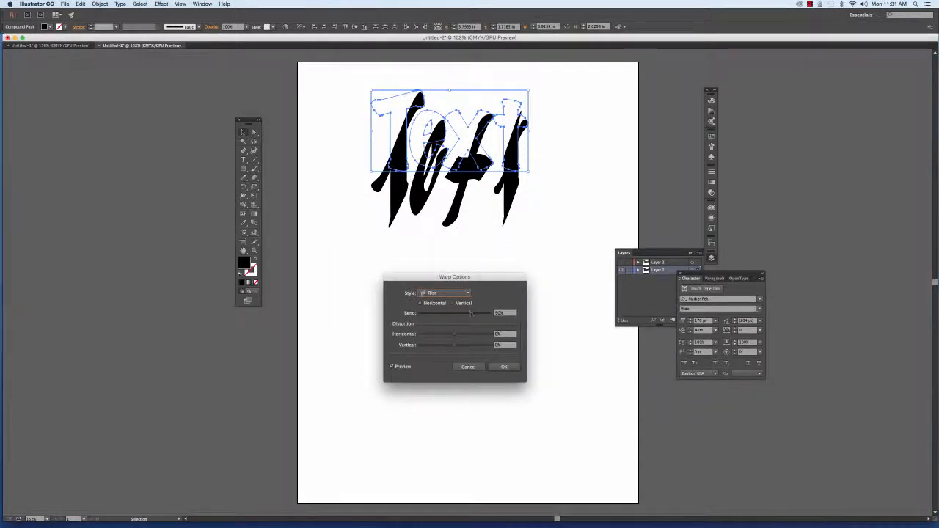
drag(471, 313, 461, 314)
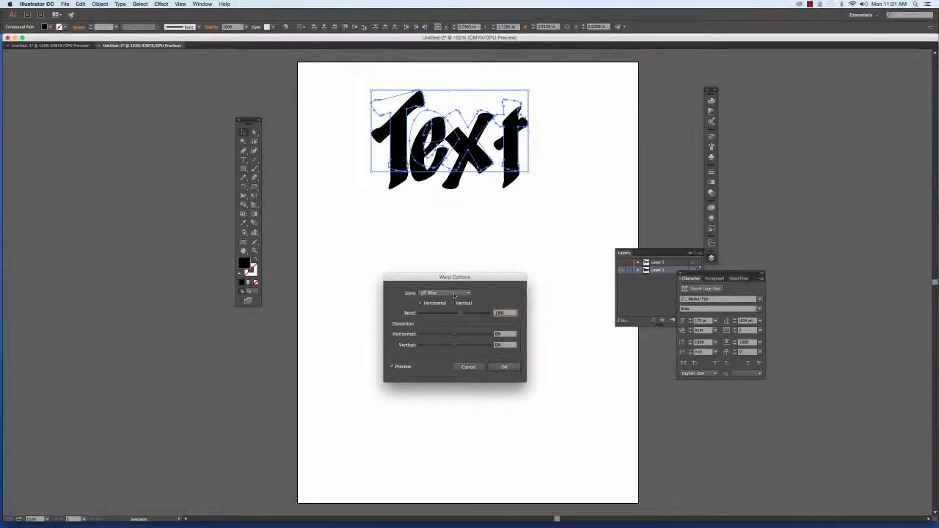
- Apply the Fish warp style to the letters with a 45% bend and deselect them
click(454, 294)
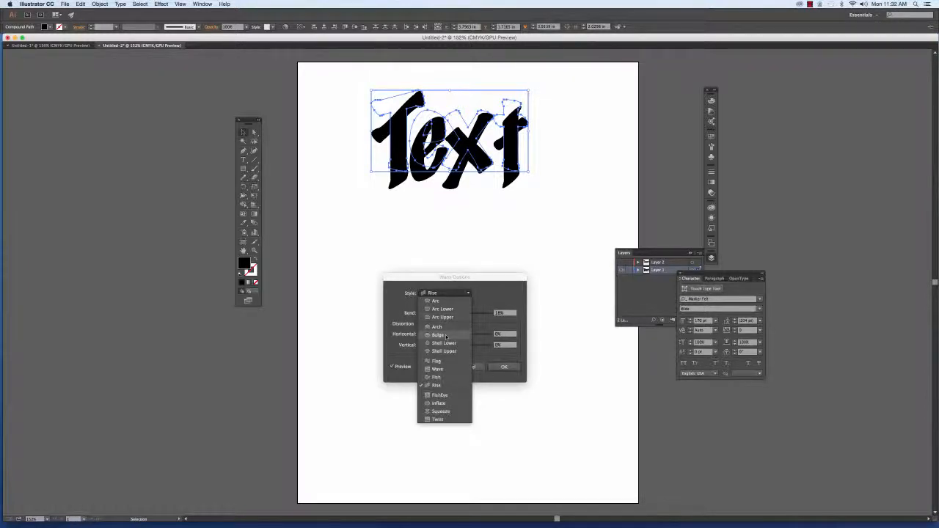
click(437, 377)
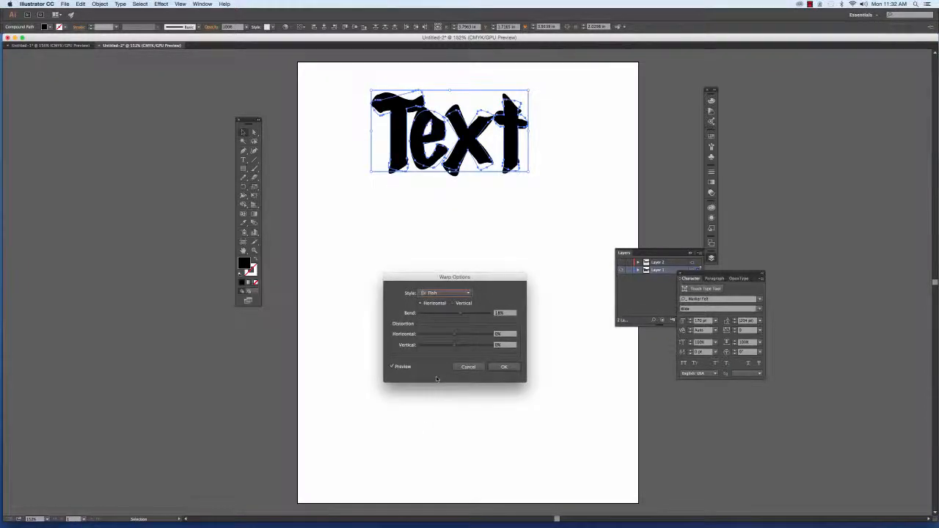
drag(461, 313, 472, 315)
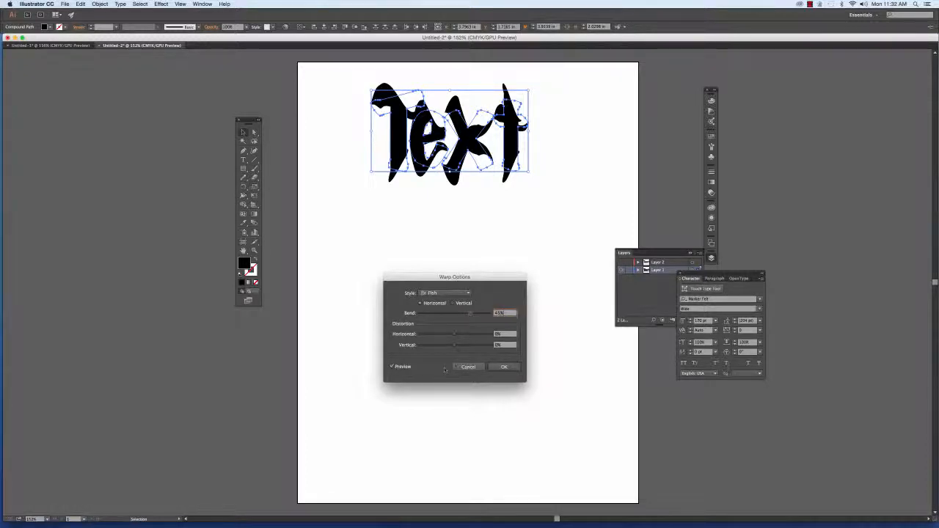
click(502, 367)
click(503, 269)
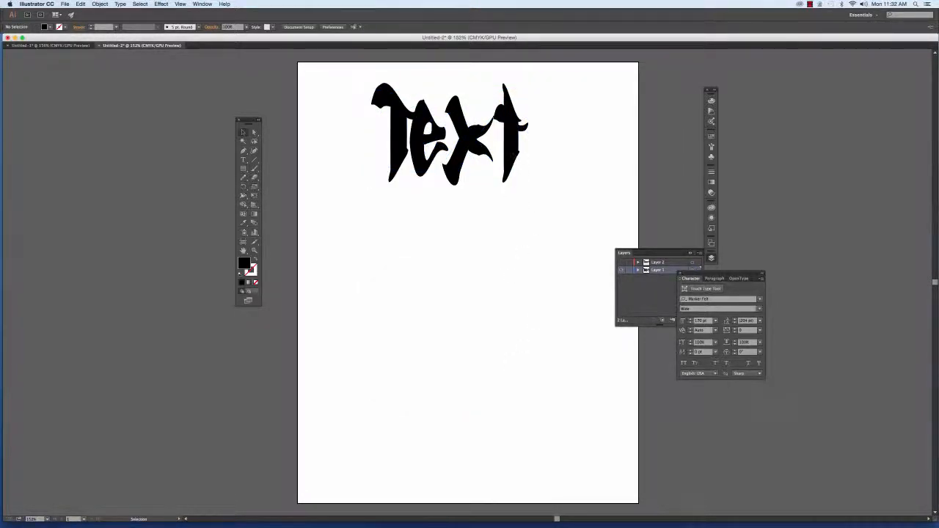
- Select the final "t" to compare its original outline with the warped shape, and deselect it
click(513, 155)
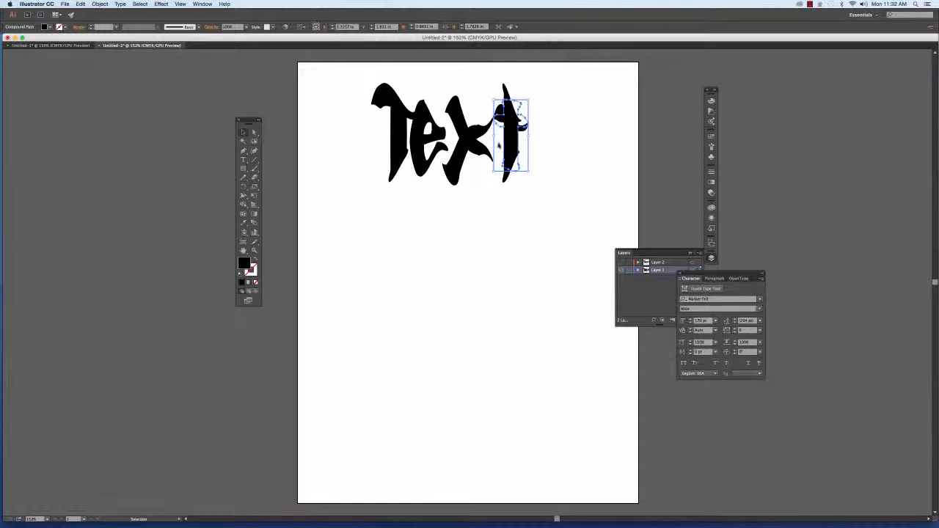
click(557, 129)
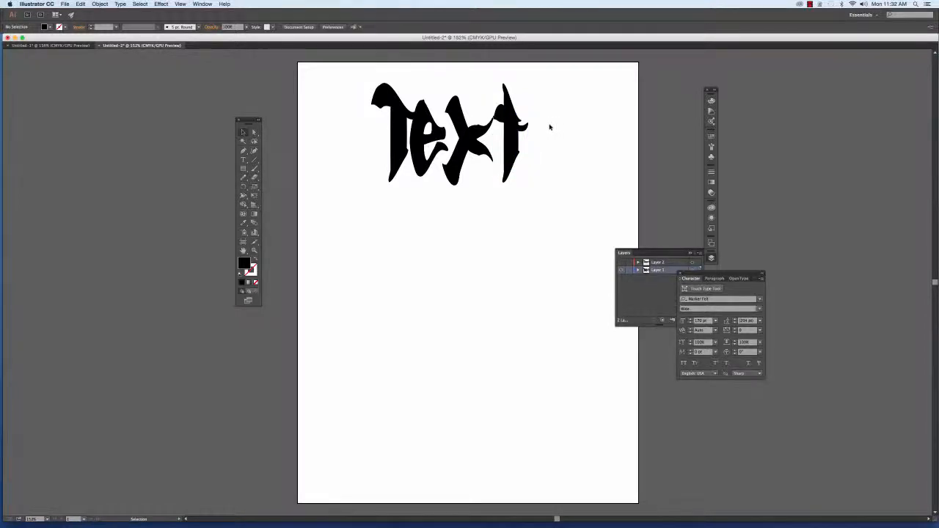
click(522, 123)
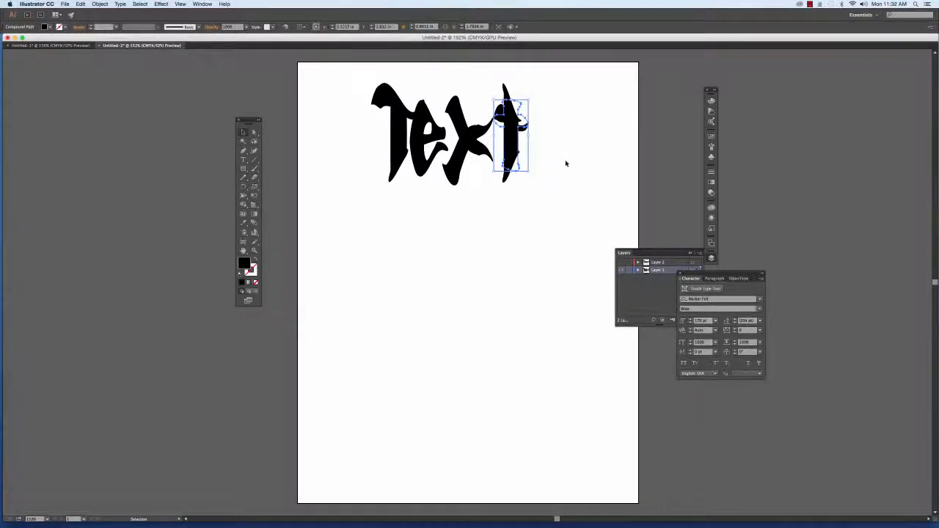
click(574, 186)
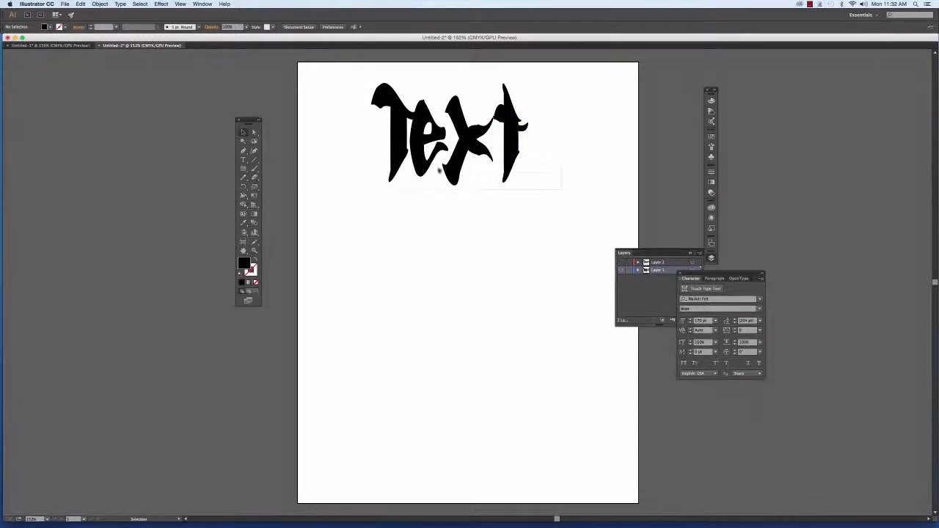
- Expand the appearance of all four warped letters and inspect the outline of the "e"
click(385, 141)
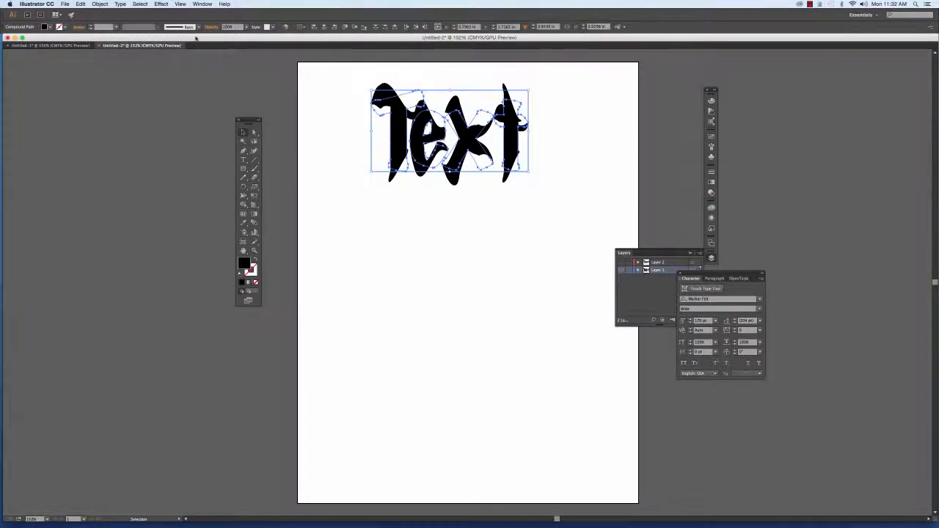
click(100, 3)
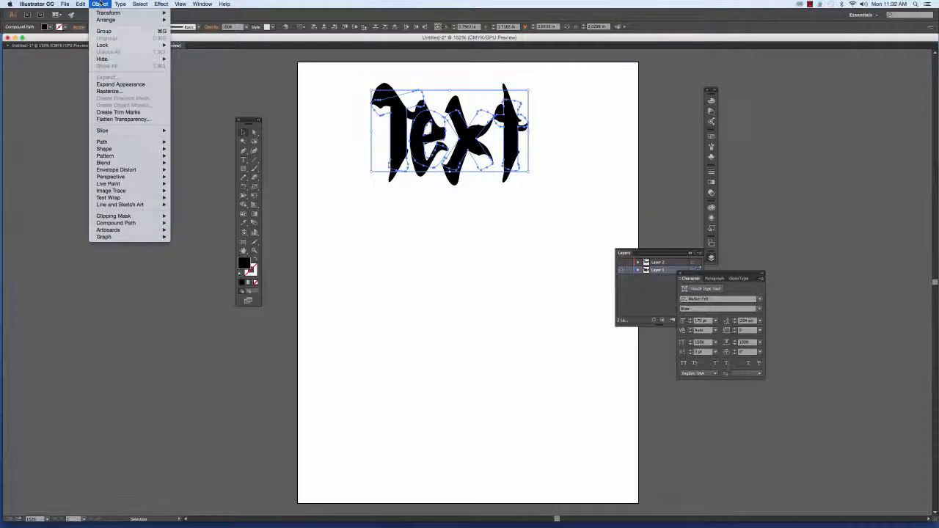
click(117, 86)
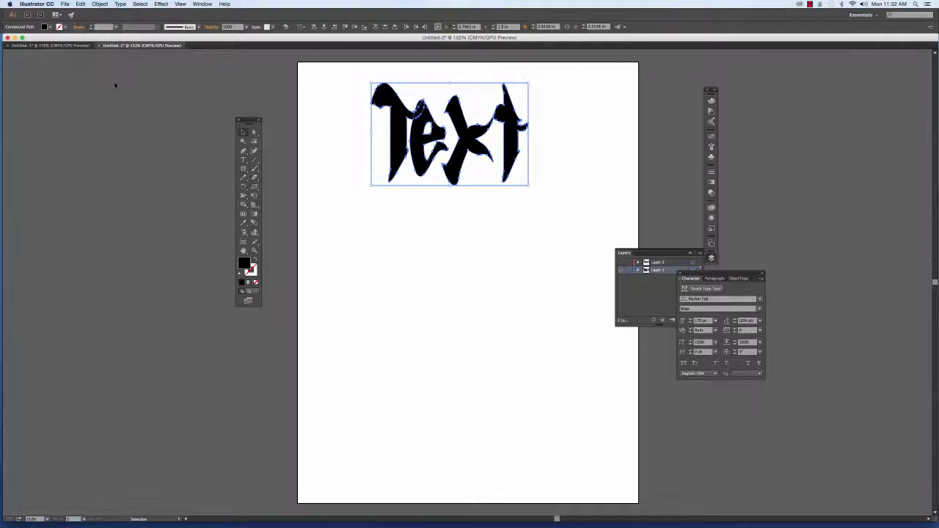
click(369, 111)
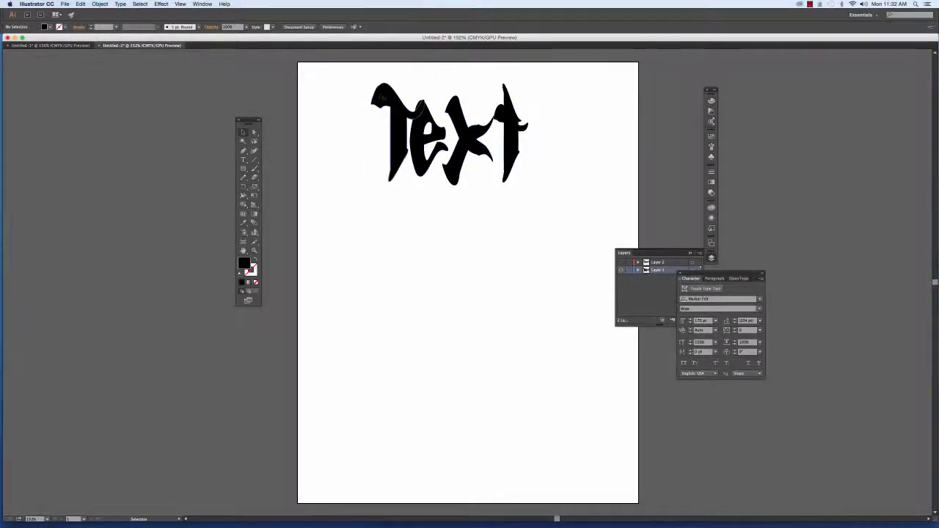
click(424, 107)
- Undo the appearance expansion and leave the letters deselected
click(538, 96)
key(super+a)
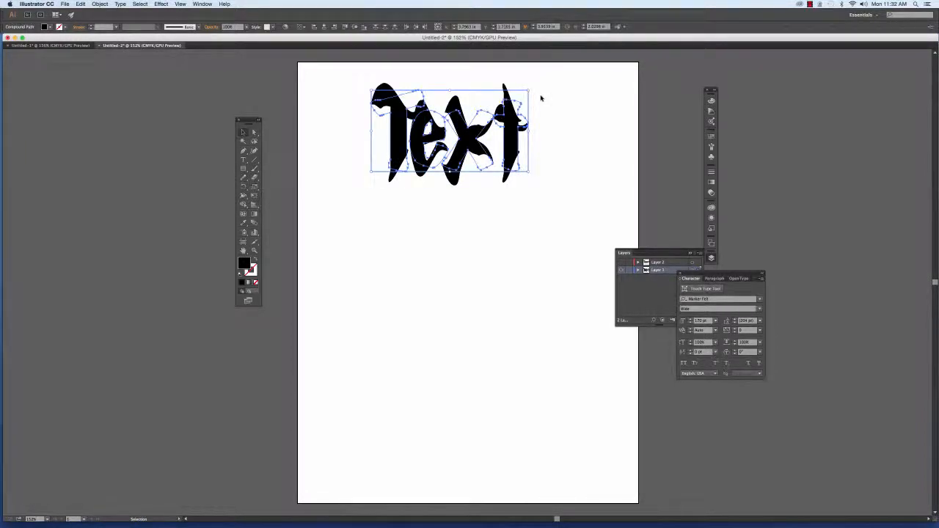
click(540, 96)
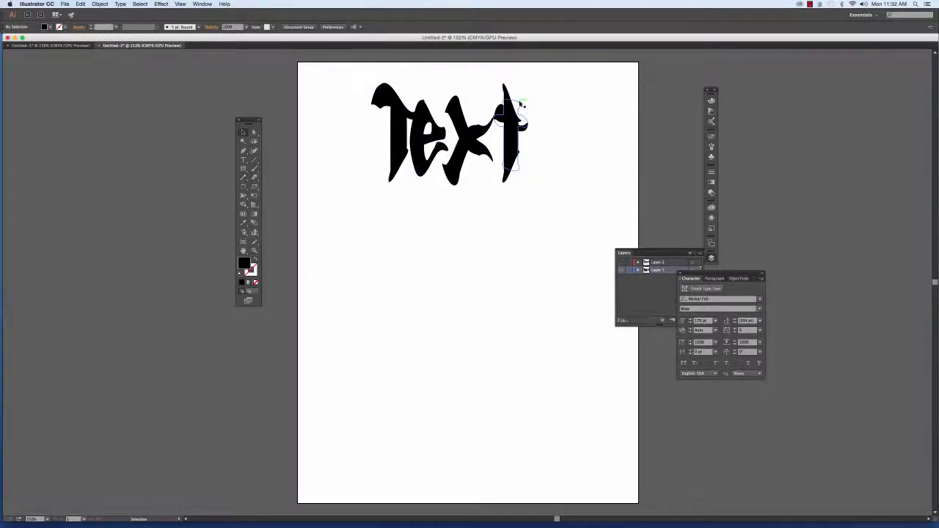
- Examine the anchor points of the unexpanded final "t" with the Direct Selection tool, and deselect it
key(a)
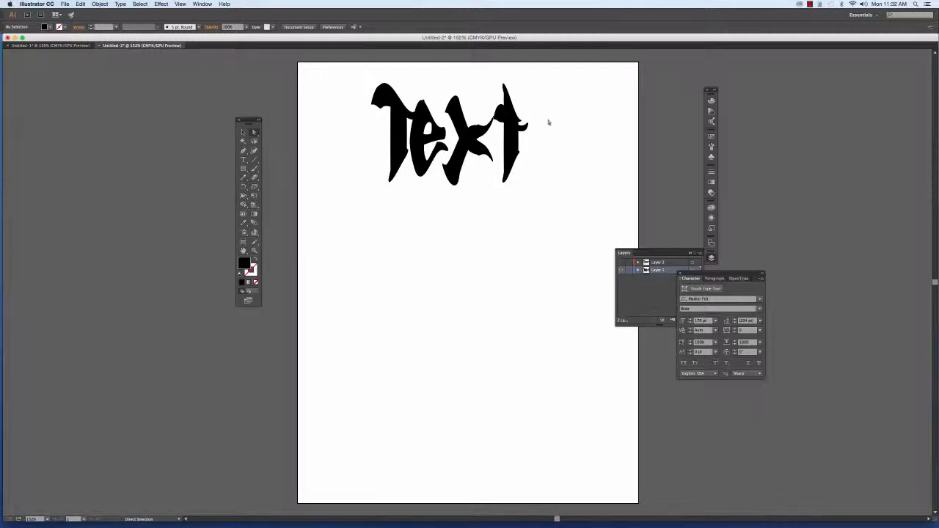
click(520, 104)
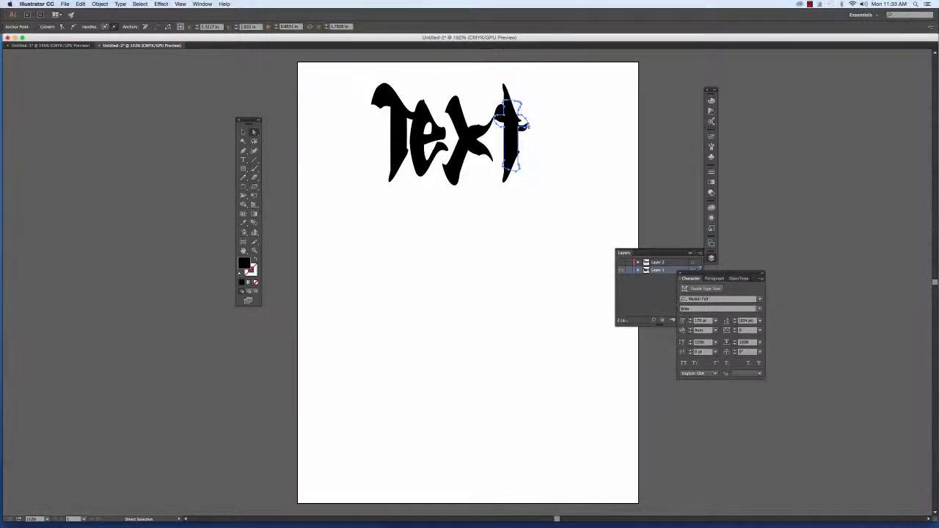
click(581, 116)
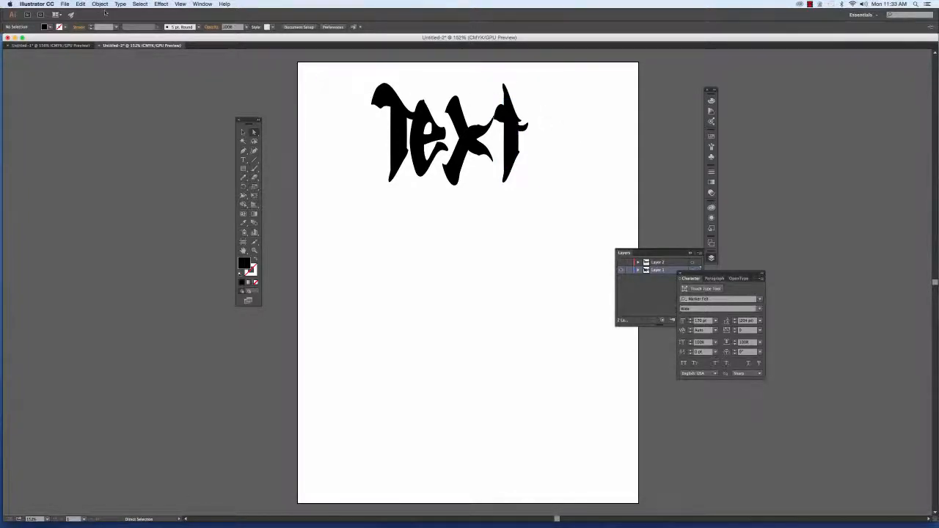
- Apply Expand Appearance to all four warped letters and deselect them
click(100, 4)
click(259, 148)
key(v)
drag(352, 87, 523, 184)
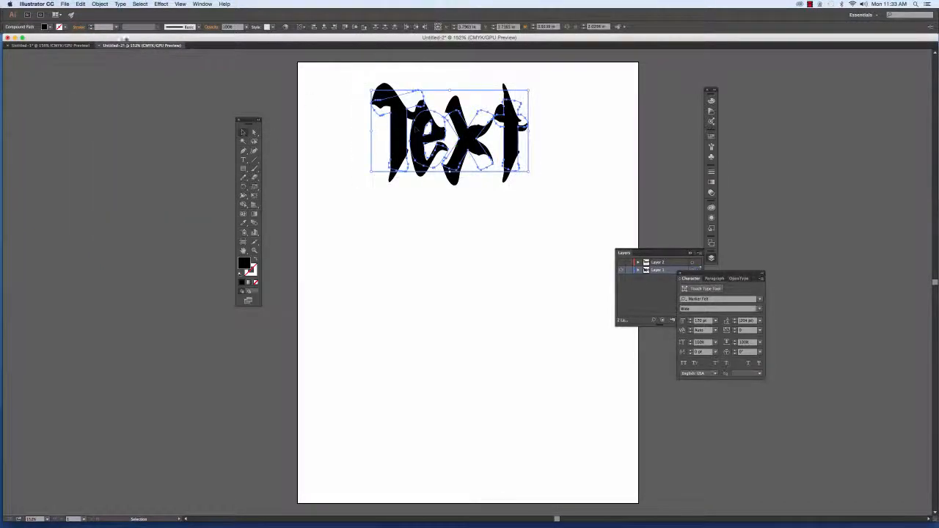
click(100, 5)
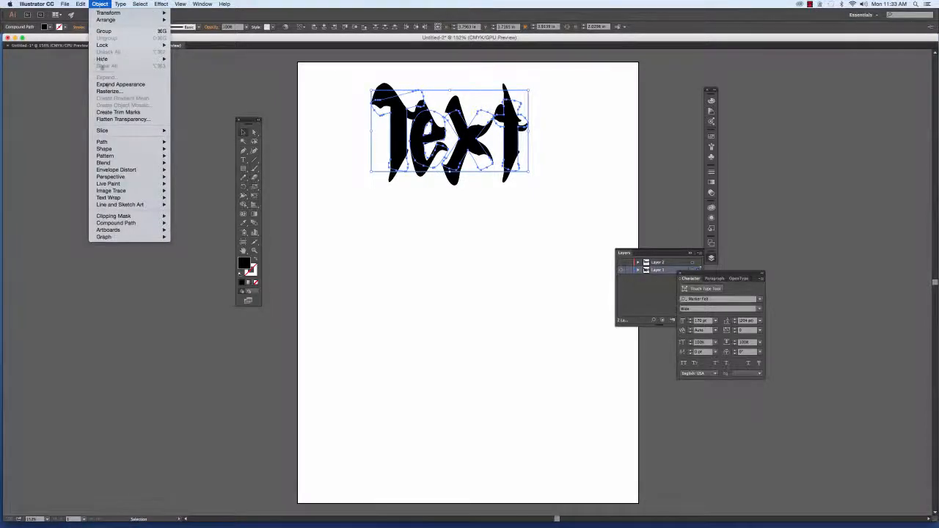
click(107, 85)
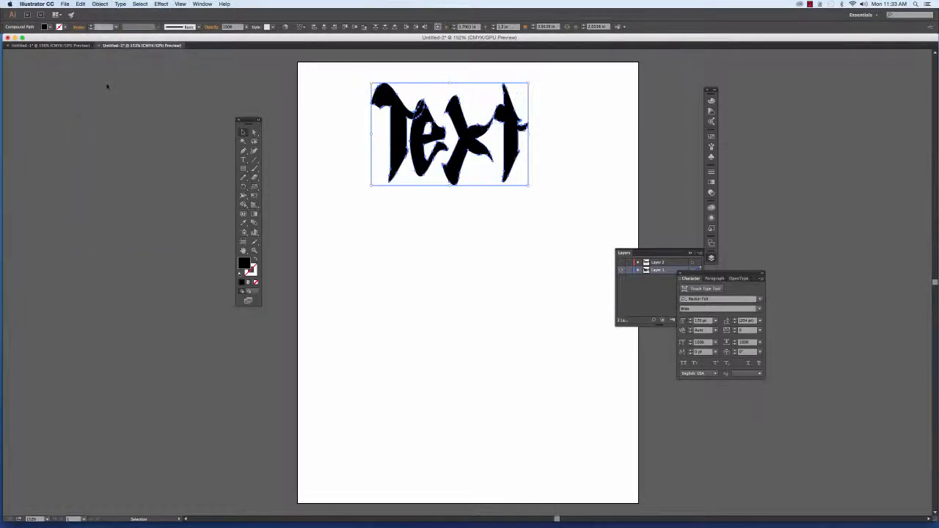
click(562, 124)
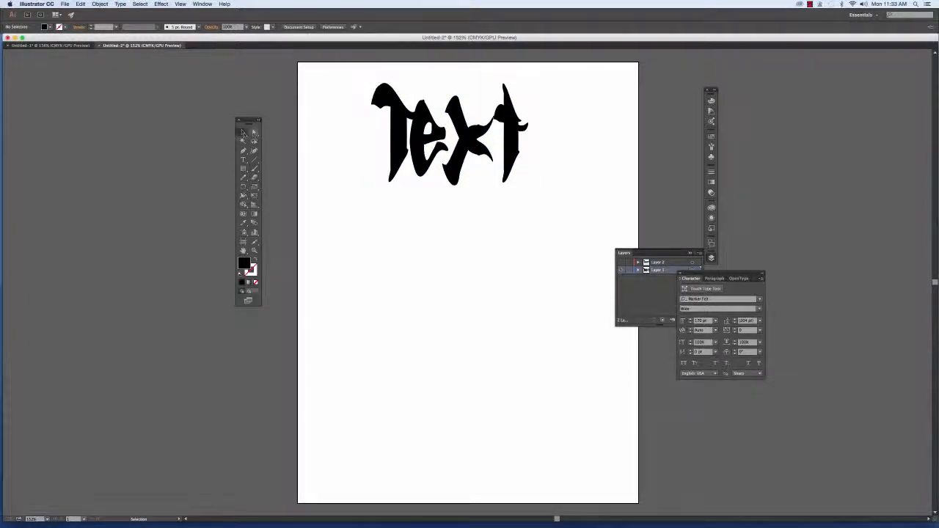
- Pull the anchor point where the final "t"'s stem meets its crossbar slightly up and outward with Direct Selection, and deselect
click(254, 133)
click(518, 113)
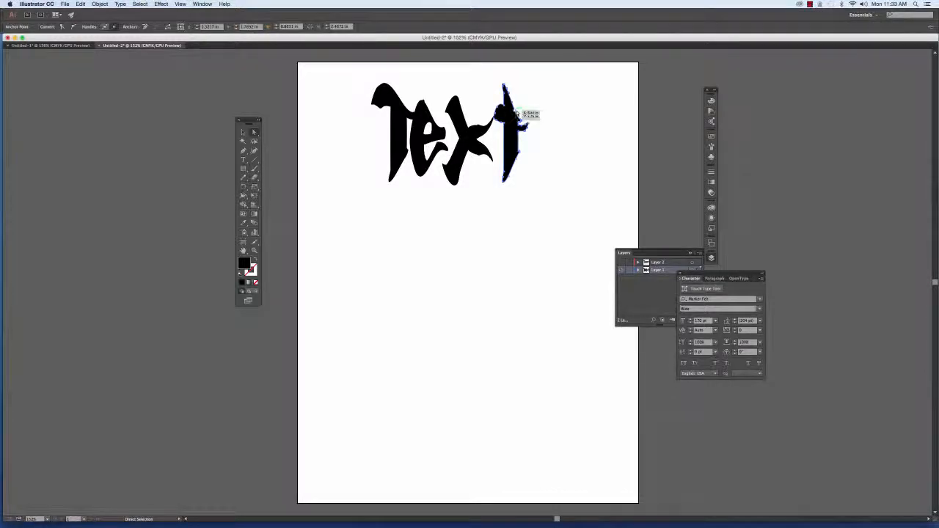
drag(517, 113, 524, 106)
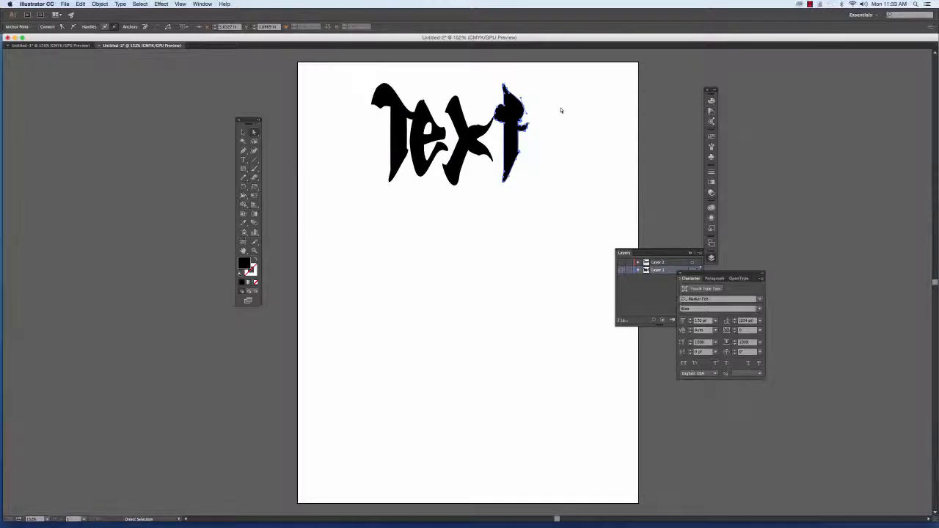
click(560, 110)
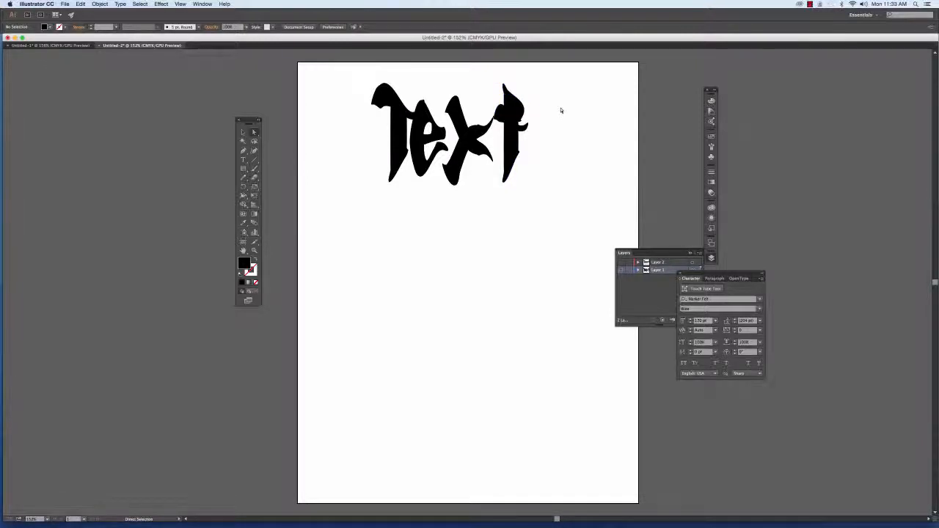